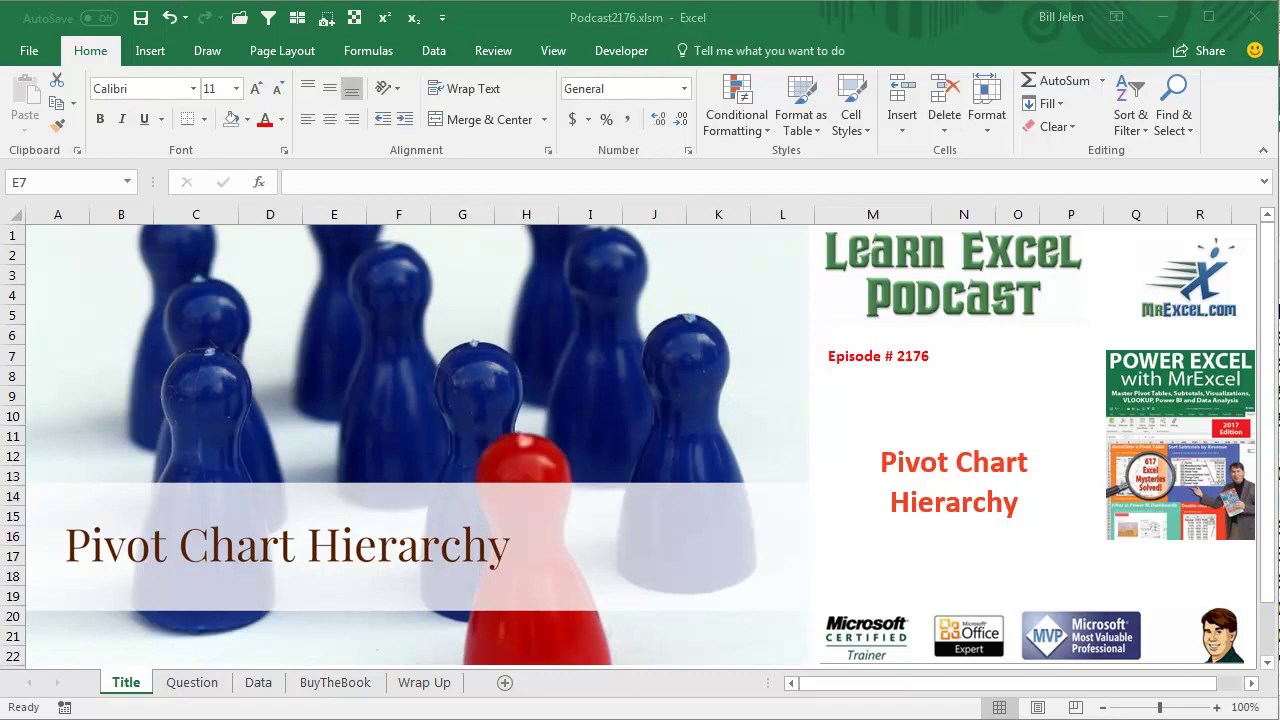
- Open the Question sheet to read the stacked-column Region pivot chart request
left_click(192, 683)
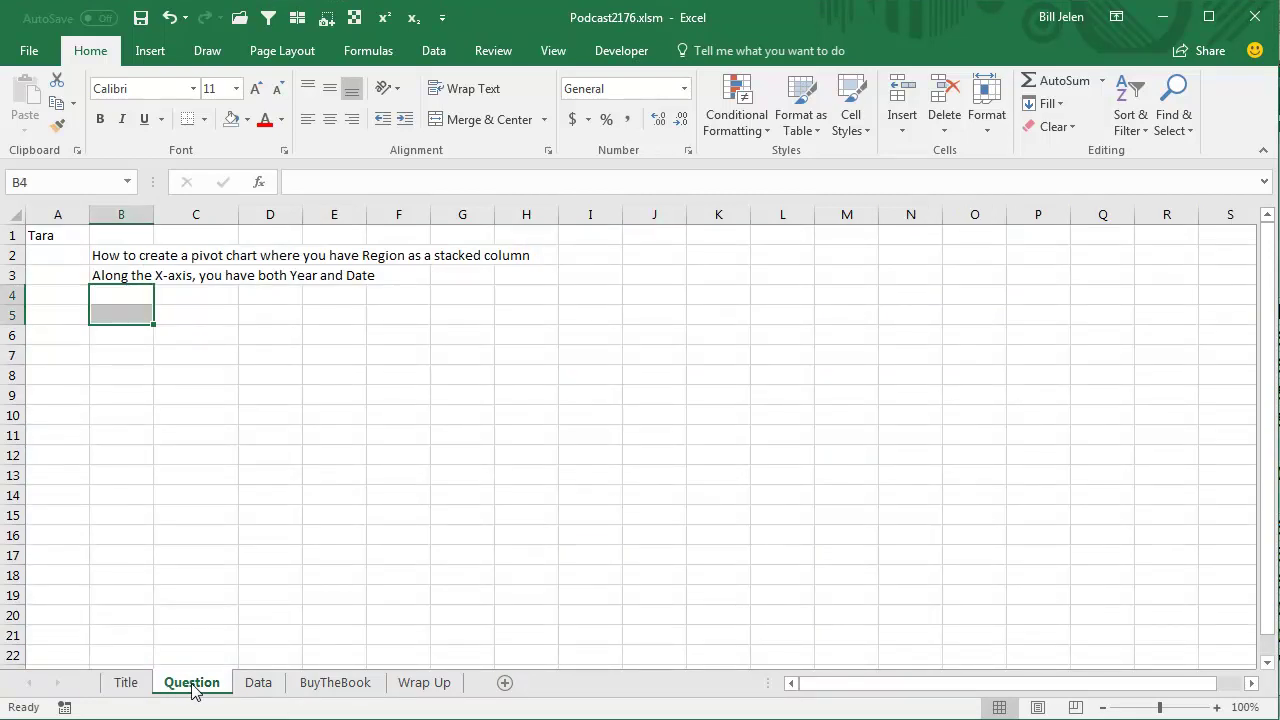
left_click(110, 344)
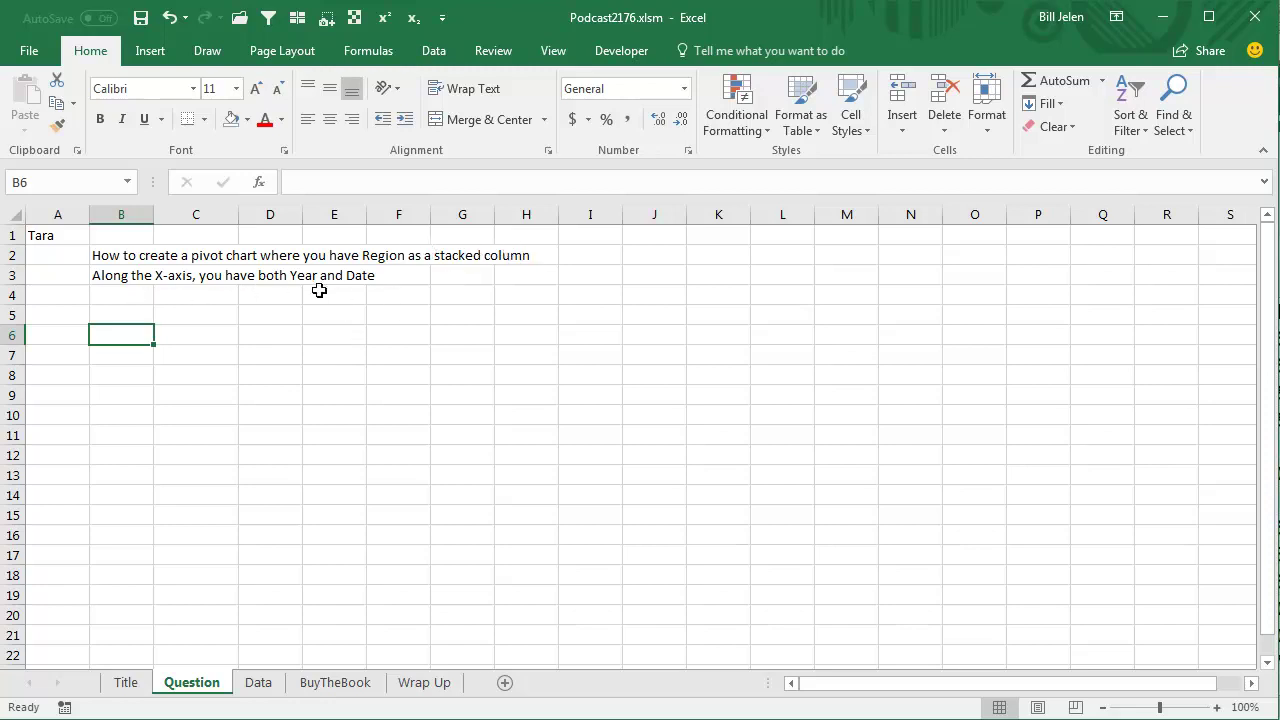
- Start a PivotTable from the Data sheet's sales table, range A1:I564
left_click(258, 683)
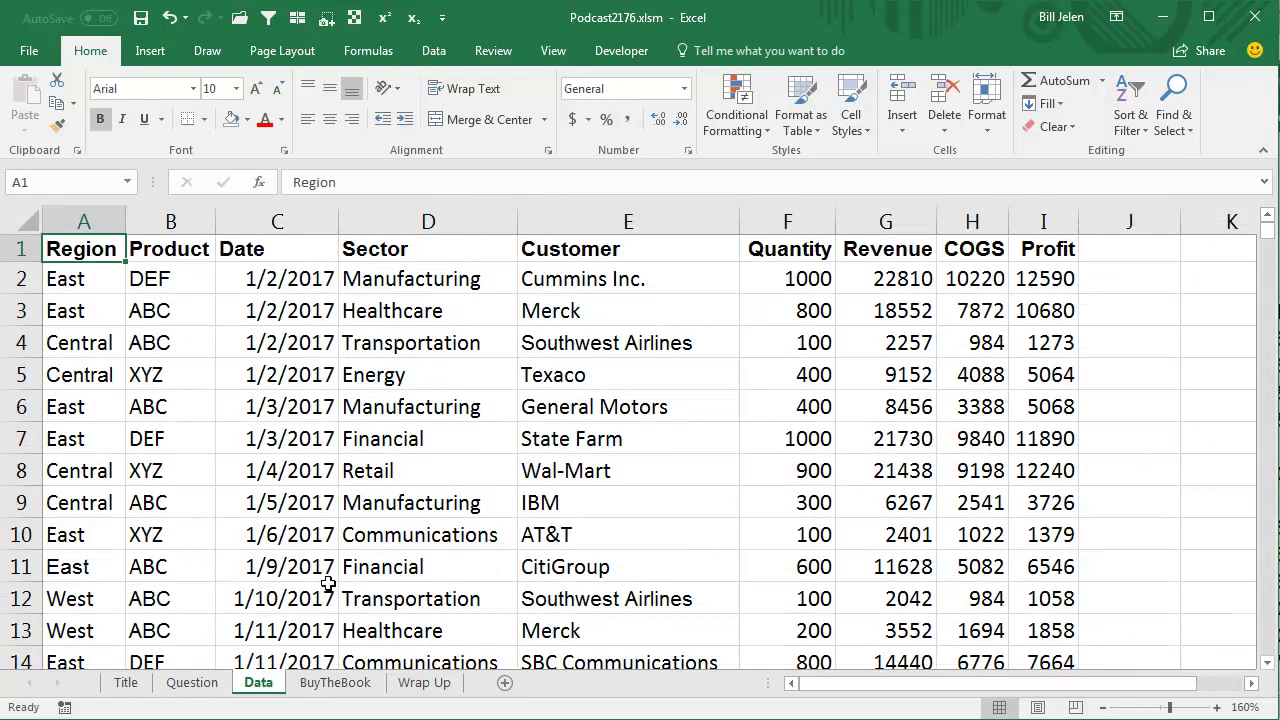
left_click(288, 282)
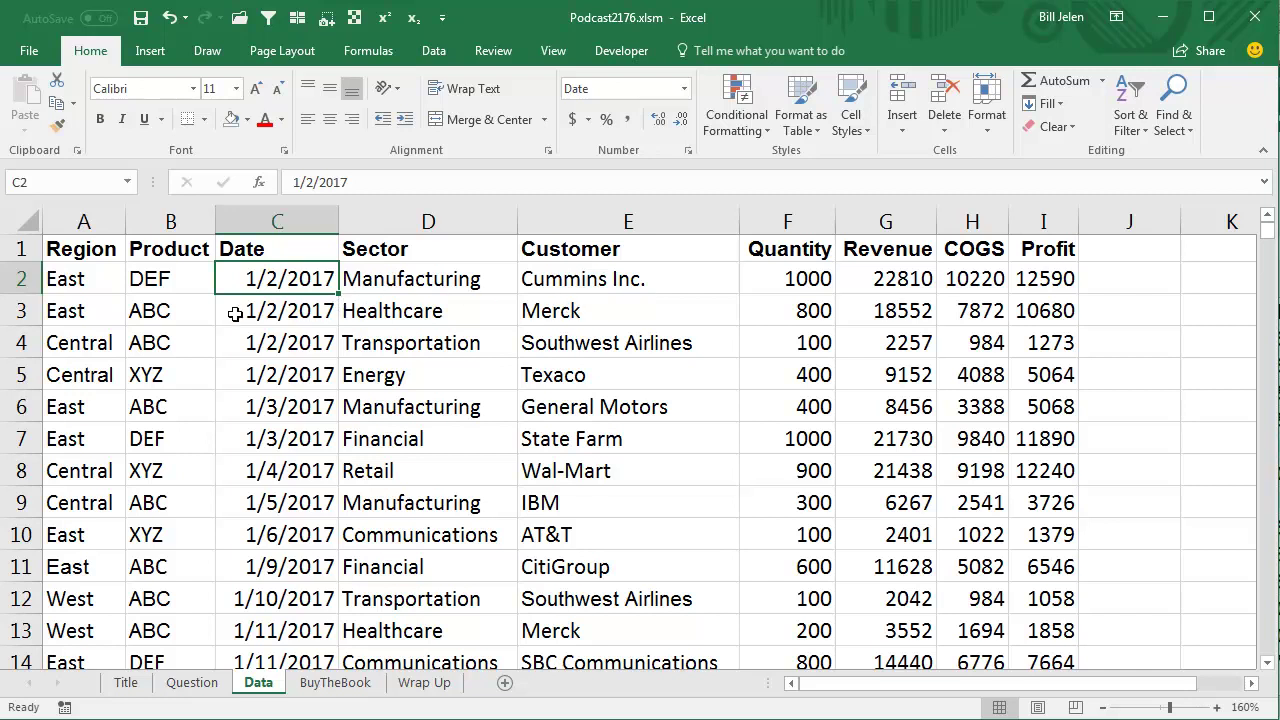
left_click(150, 51)
left_click(34, 100)
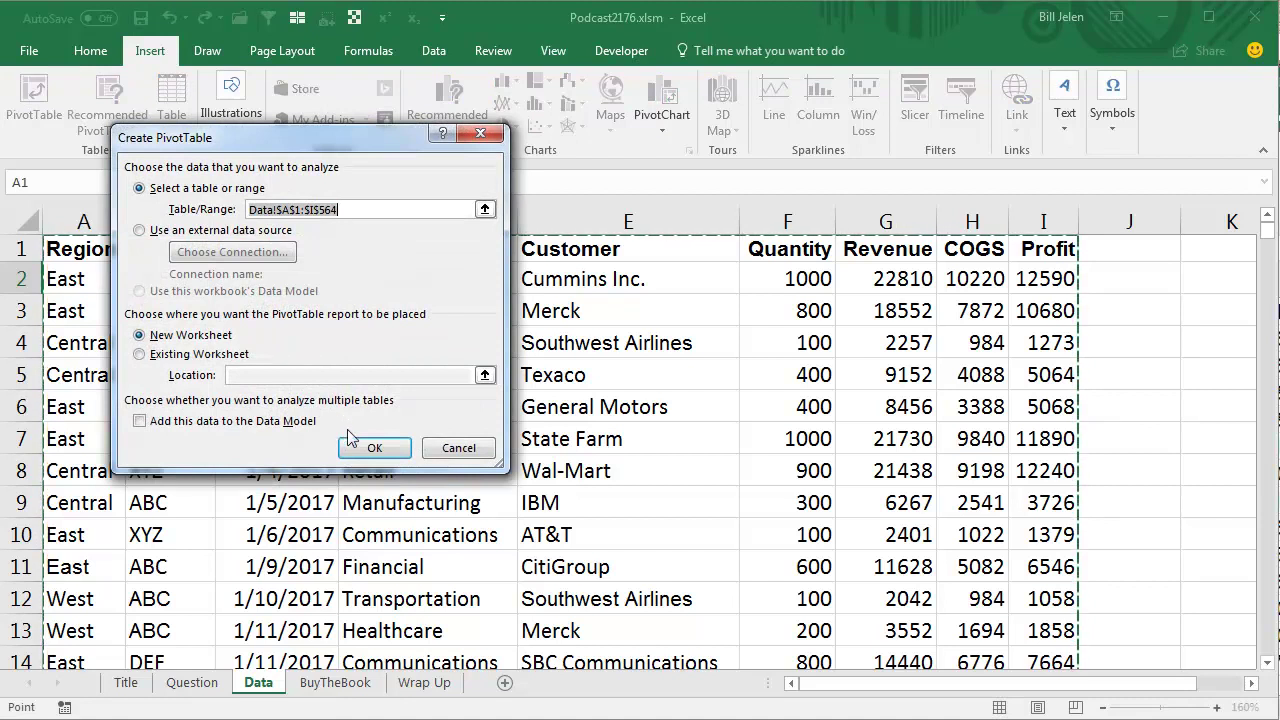
- Place the PivotTable on a new sheet with ungrouped daily Dates in Rows, undoing auto-grouping
left_click(374, 447)
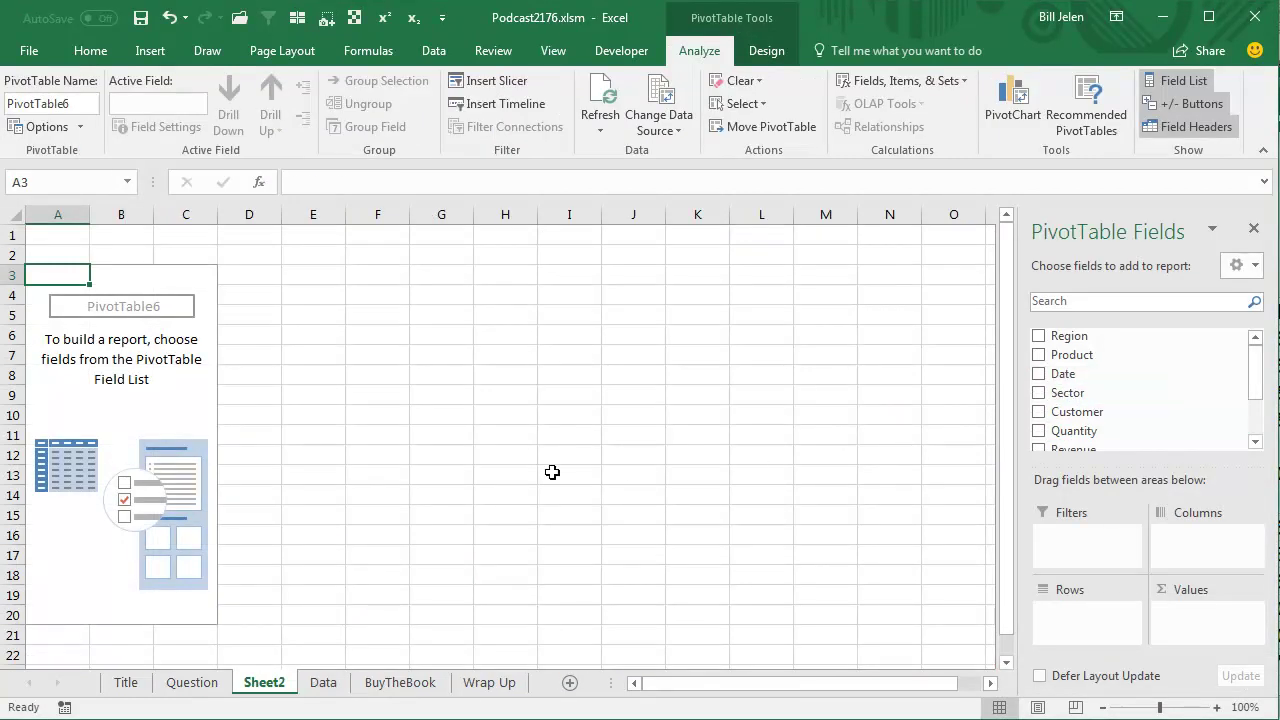
left_click_drag(1063, 373, 1092, 620)
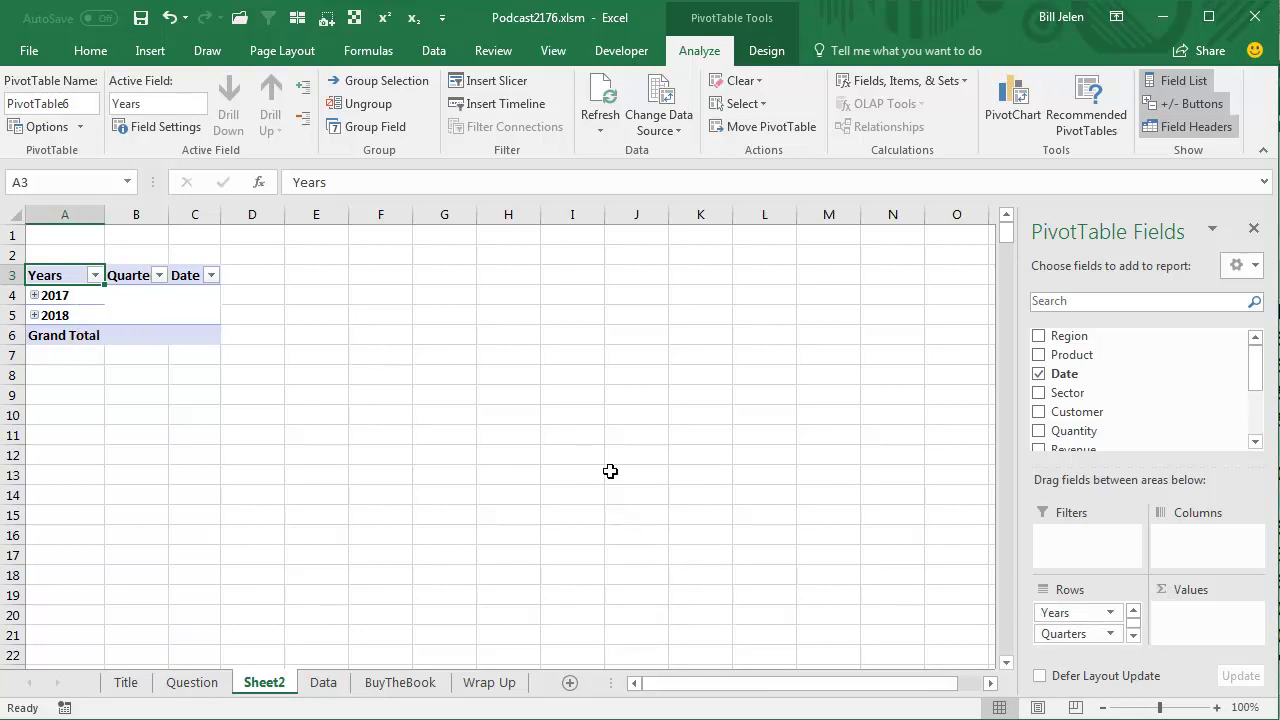
key("ctrl+z")
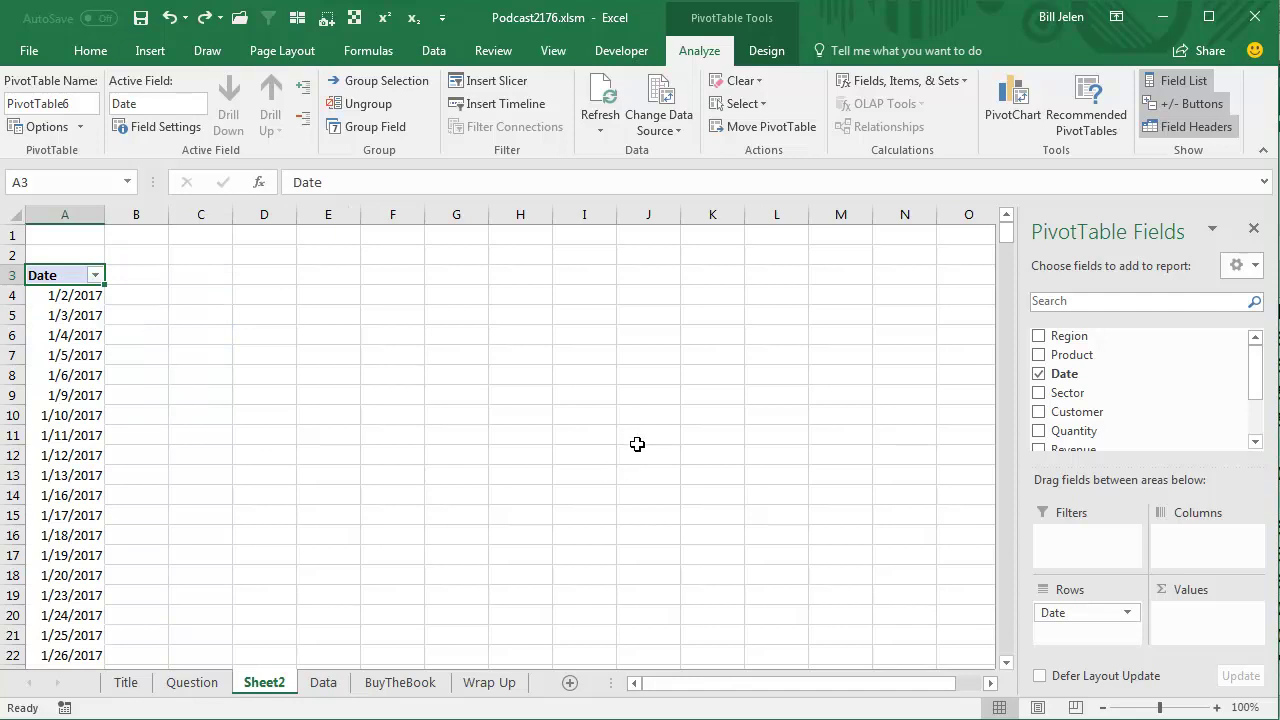
left_click(87, 295)
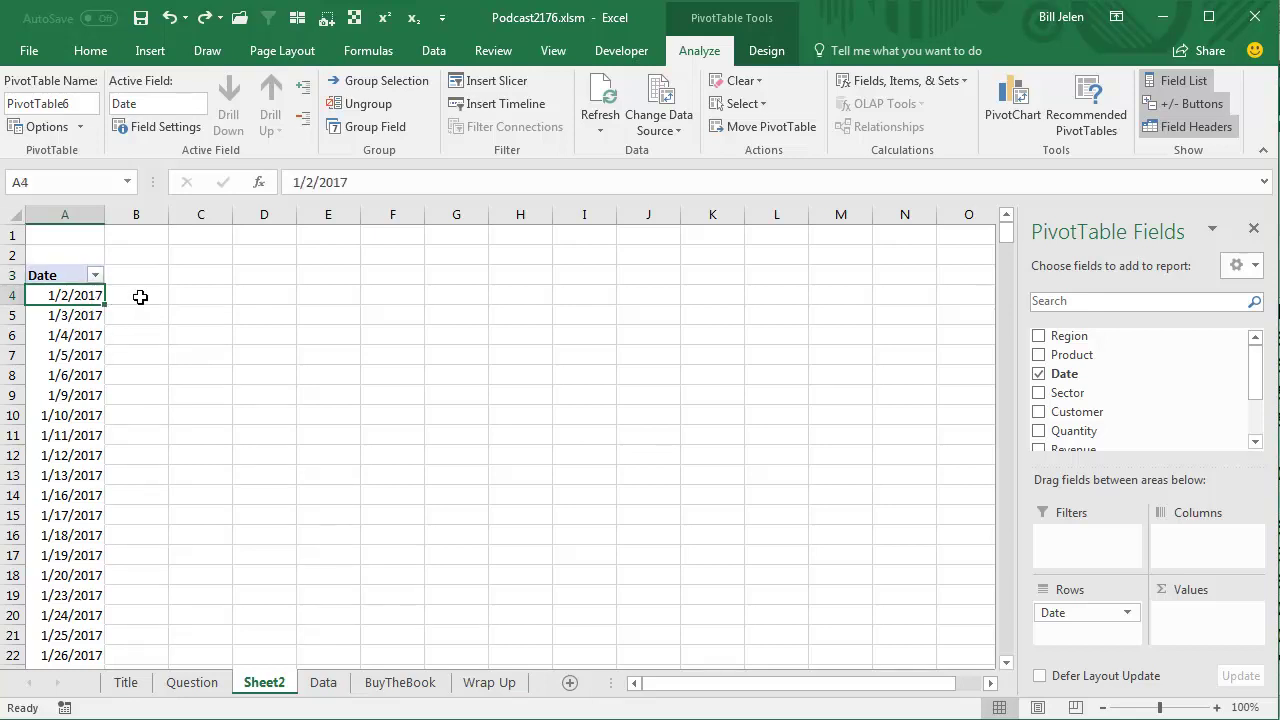
- Group the pivot dates by Years and Months, showing 2017 and 2018 with Jan–Dec
left_click(369, 131)
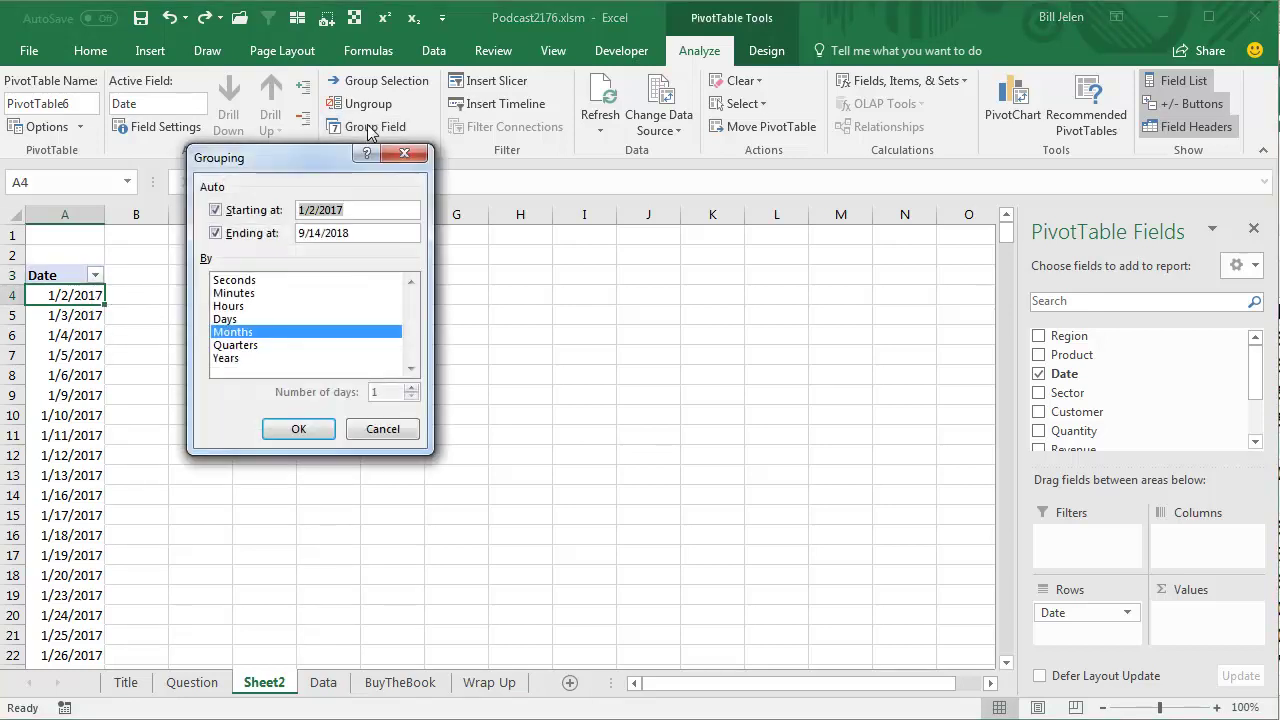
left_click(232, 359)
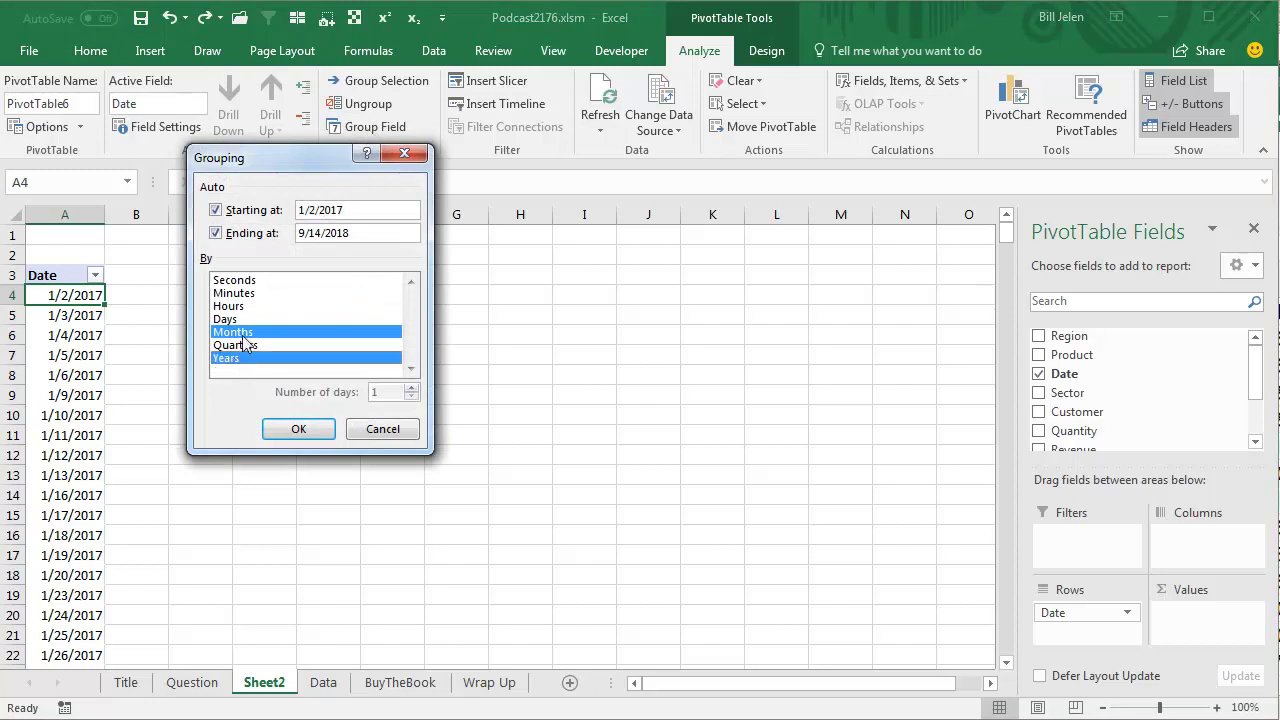
left_click(300, 428)
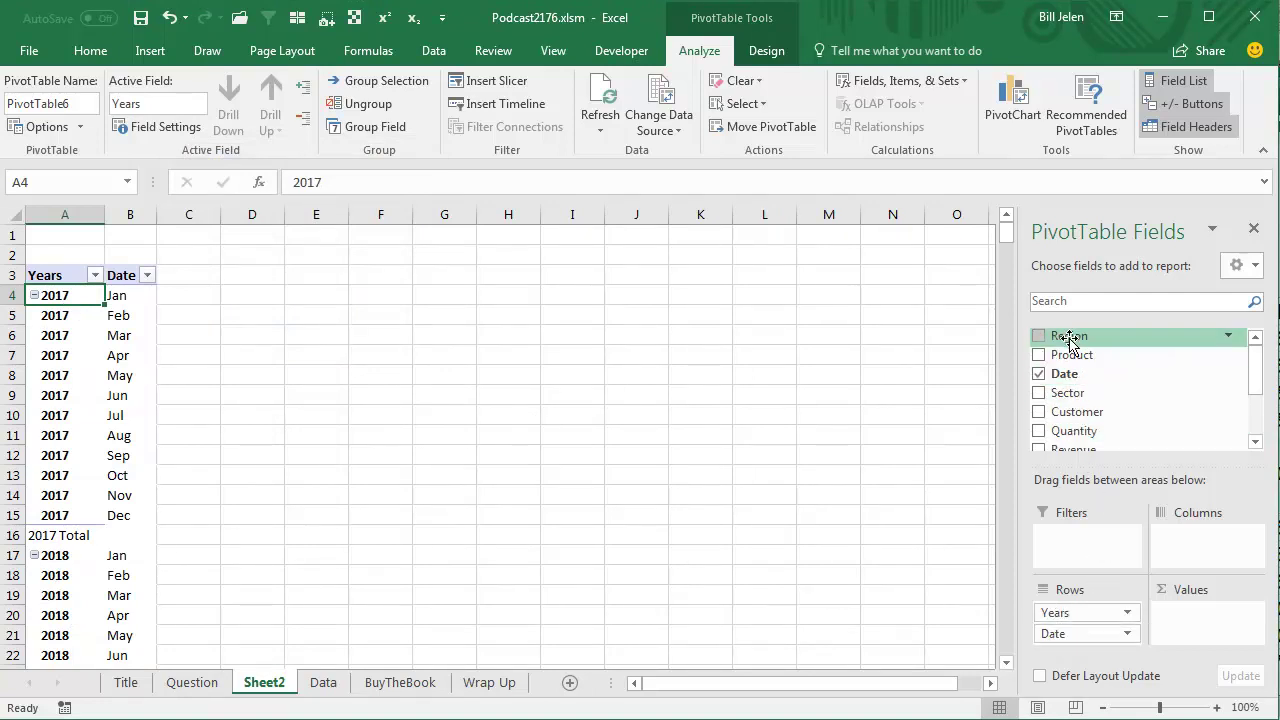
- Put Product in Columns and Sum of Revenue in Values, then bring up PivotChart types
left_click_drag(1071, 354, 1197, 545)
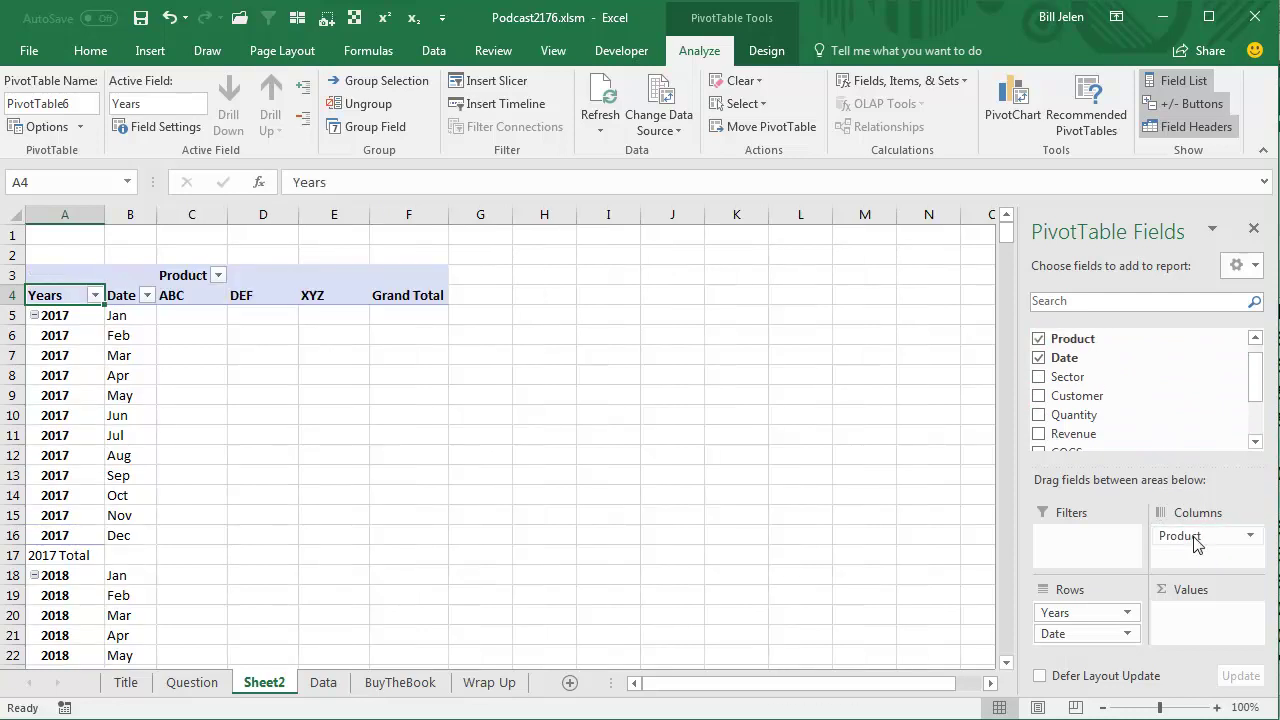
left_click_drag(1078, 437, 1208, 632)
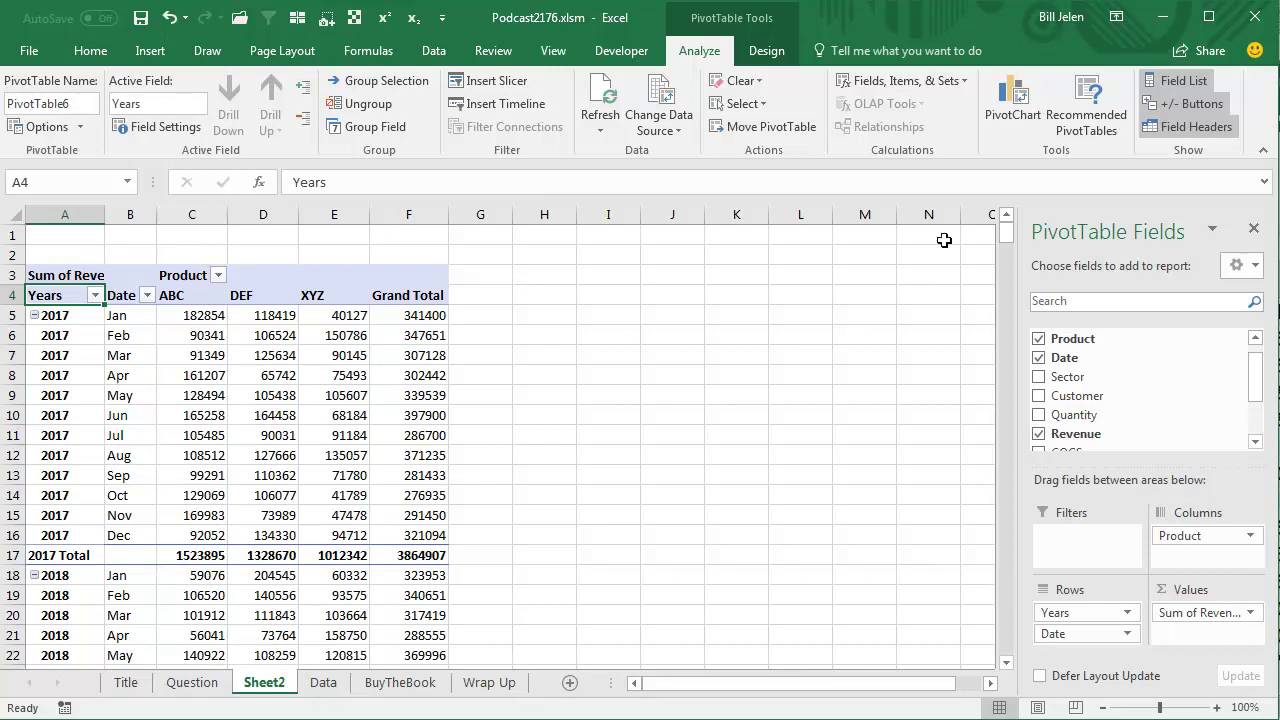
left_click(1013, 98)
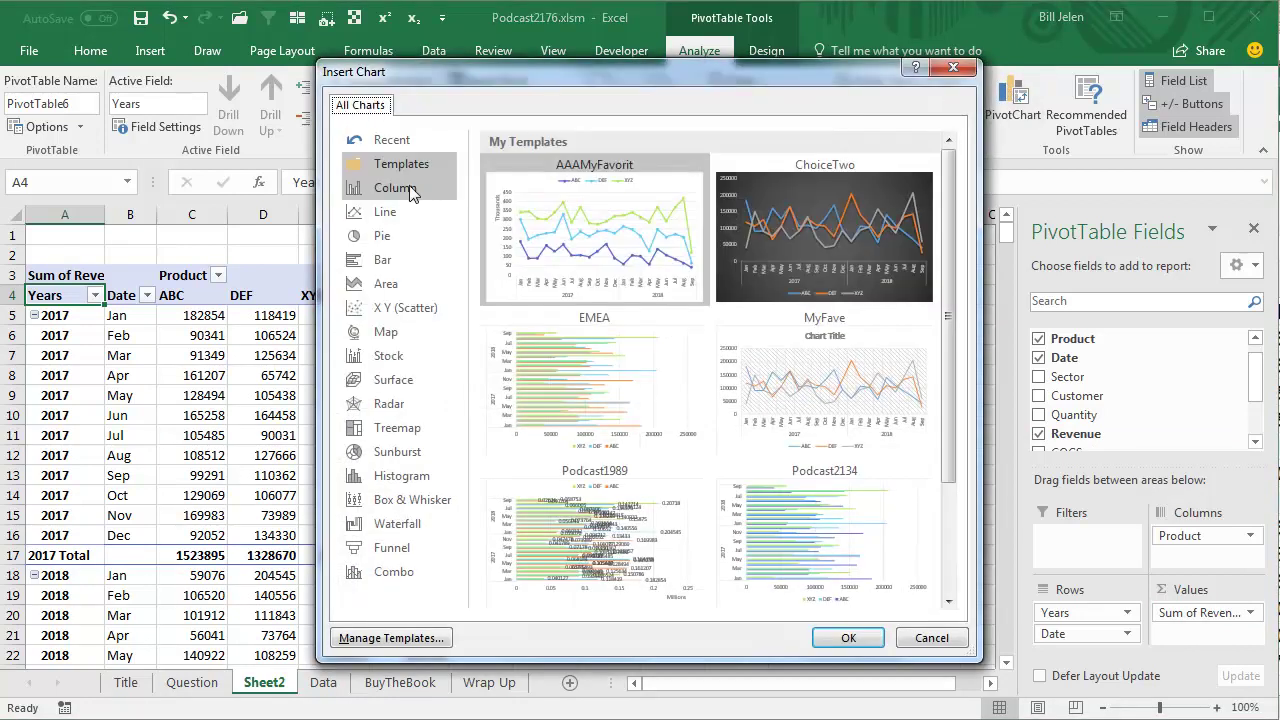
- Insert a Stacked Column pivot chart and move it up-left over the table
left_click(408, 189)
left_click(562, 162)
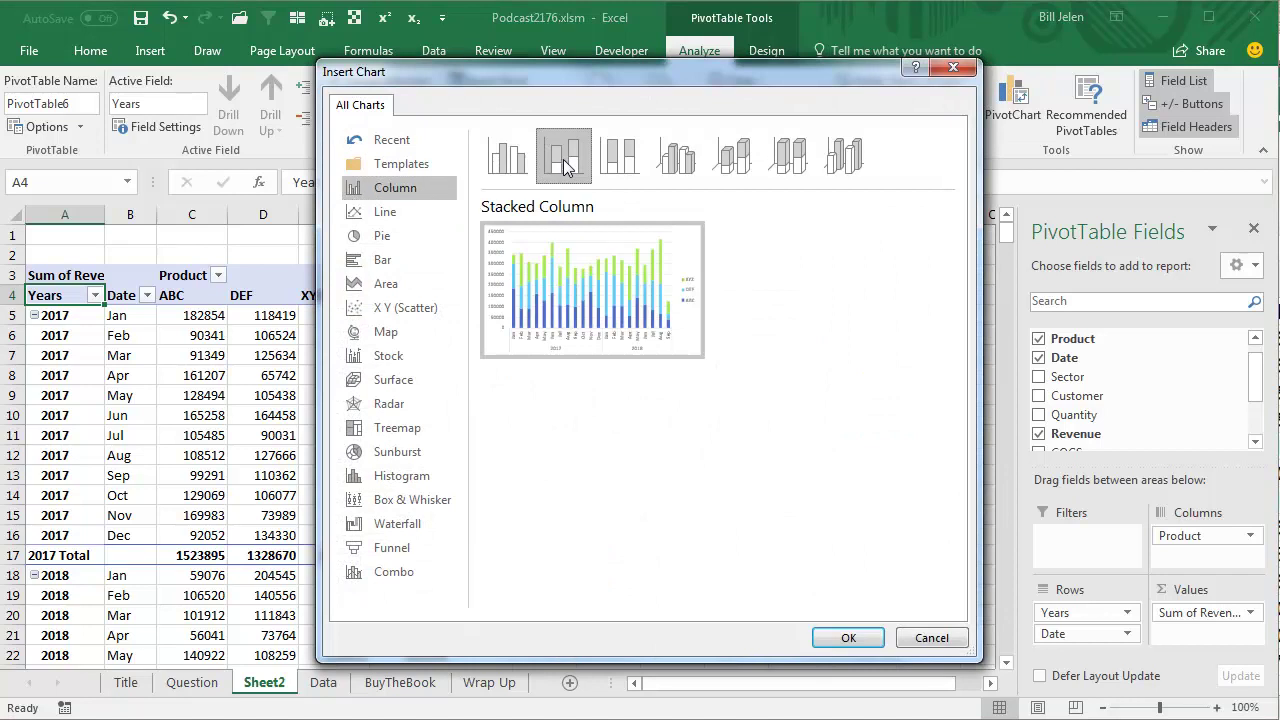
left_click(848, 637)
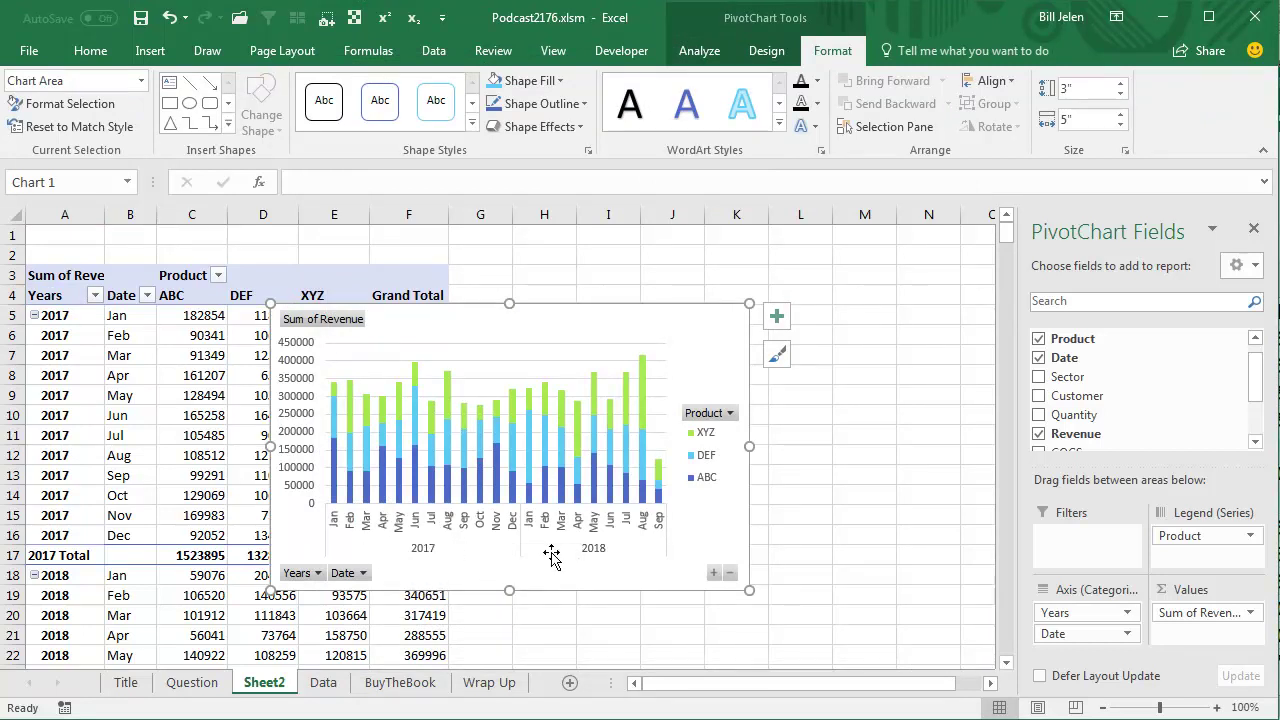
left_click_drag(430, 322, 236, 277)
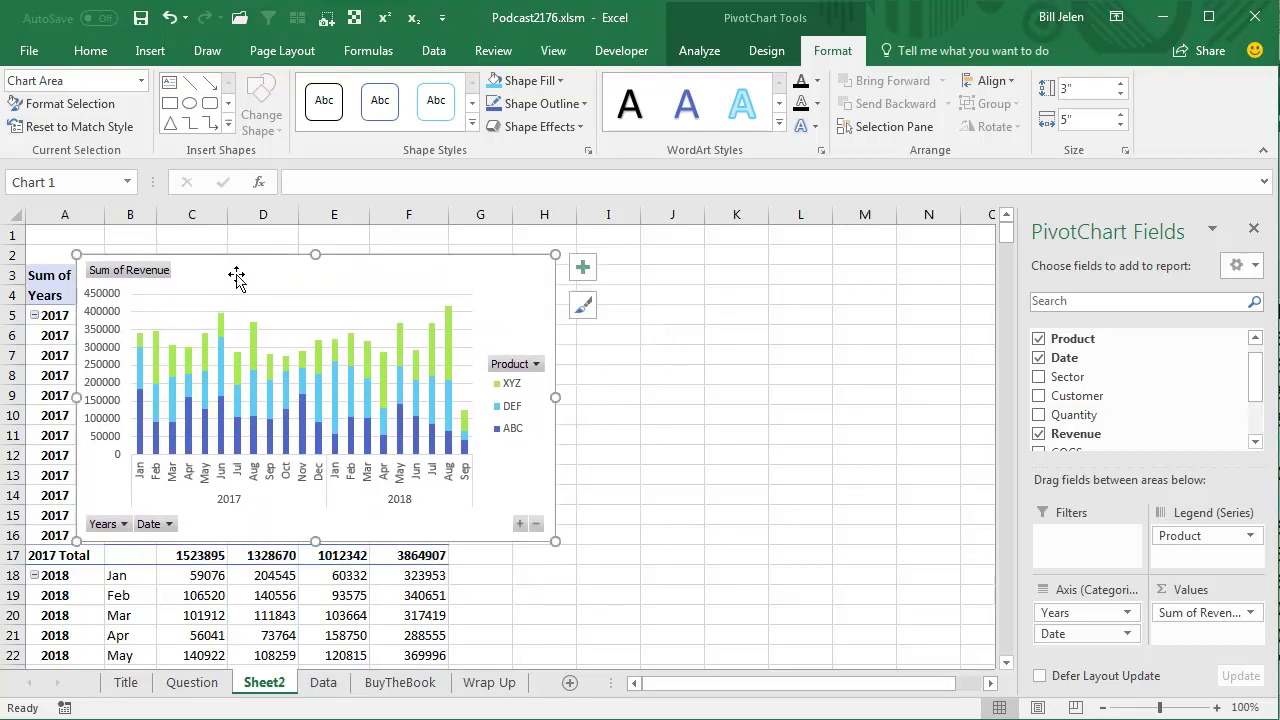
left_click(286, 594)
- Insert a Sector slicer and move it to the right of the chart
left_click(699, 50)
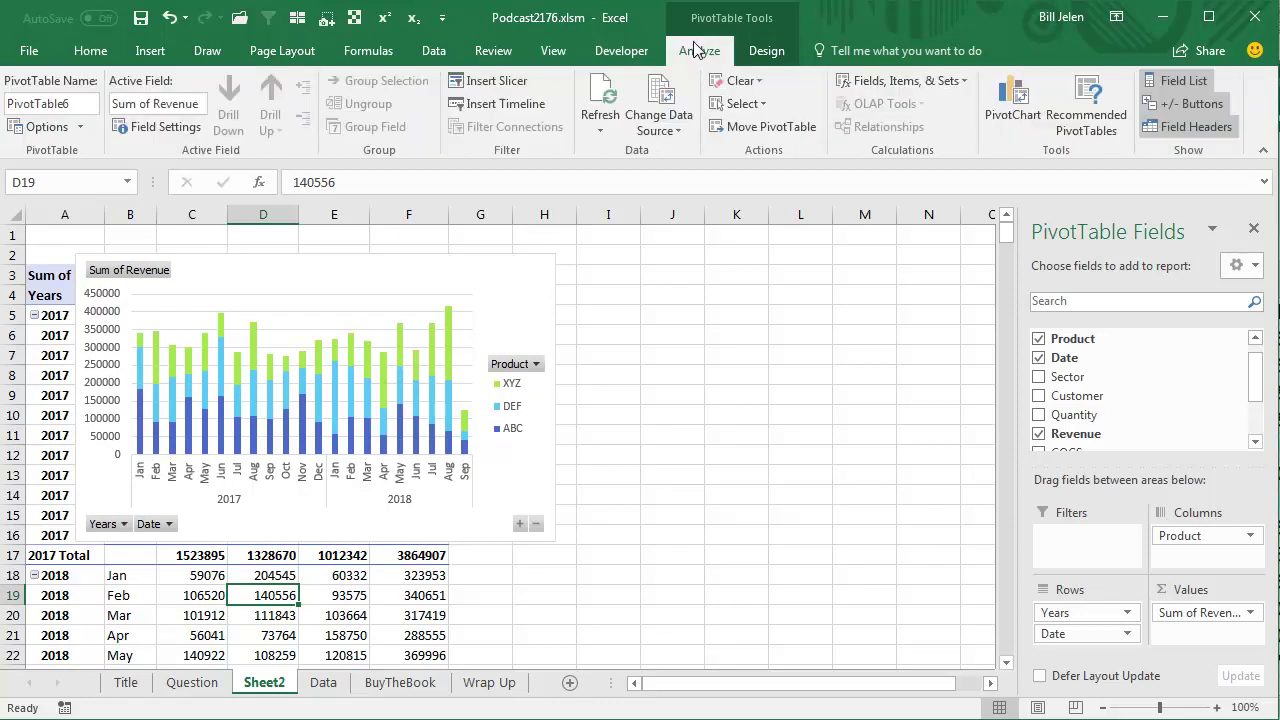
left_click(500, 80)
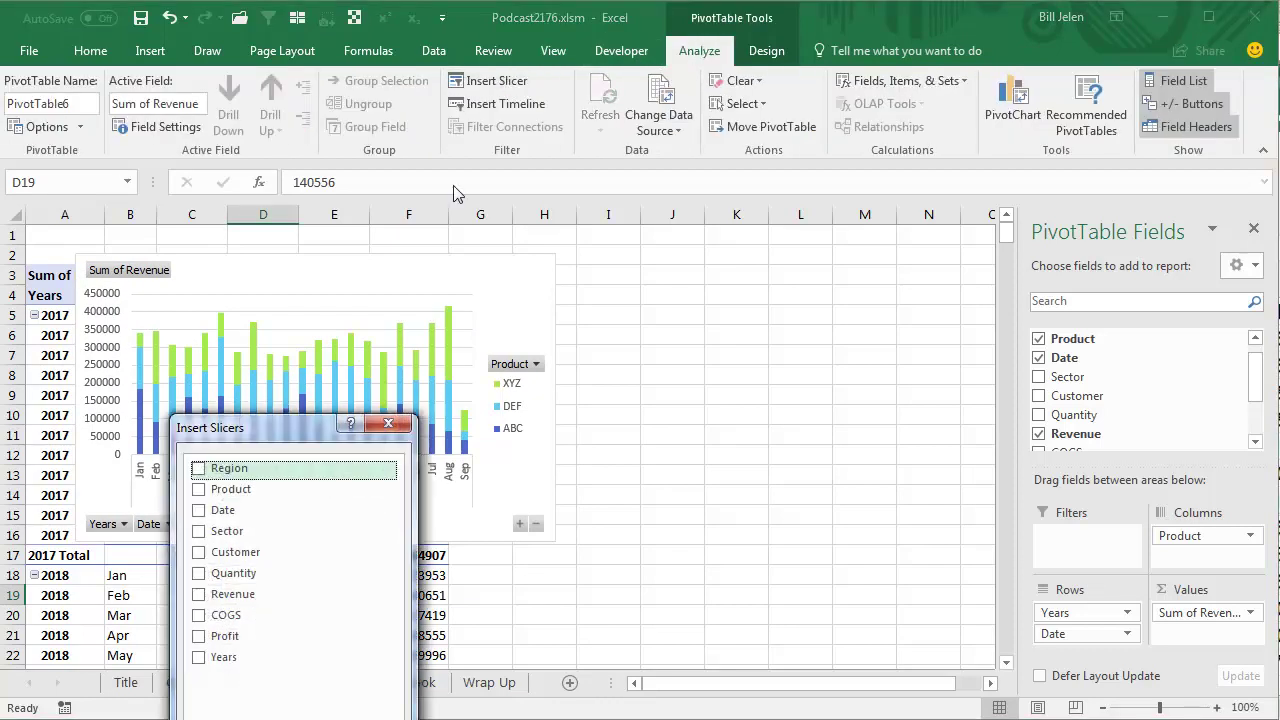
left_click(199, 531)
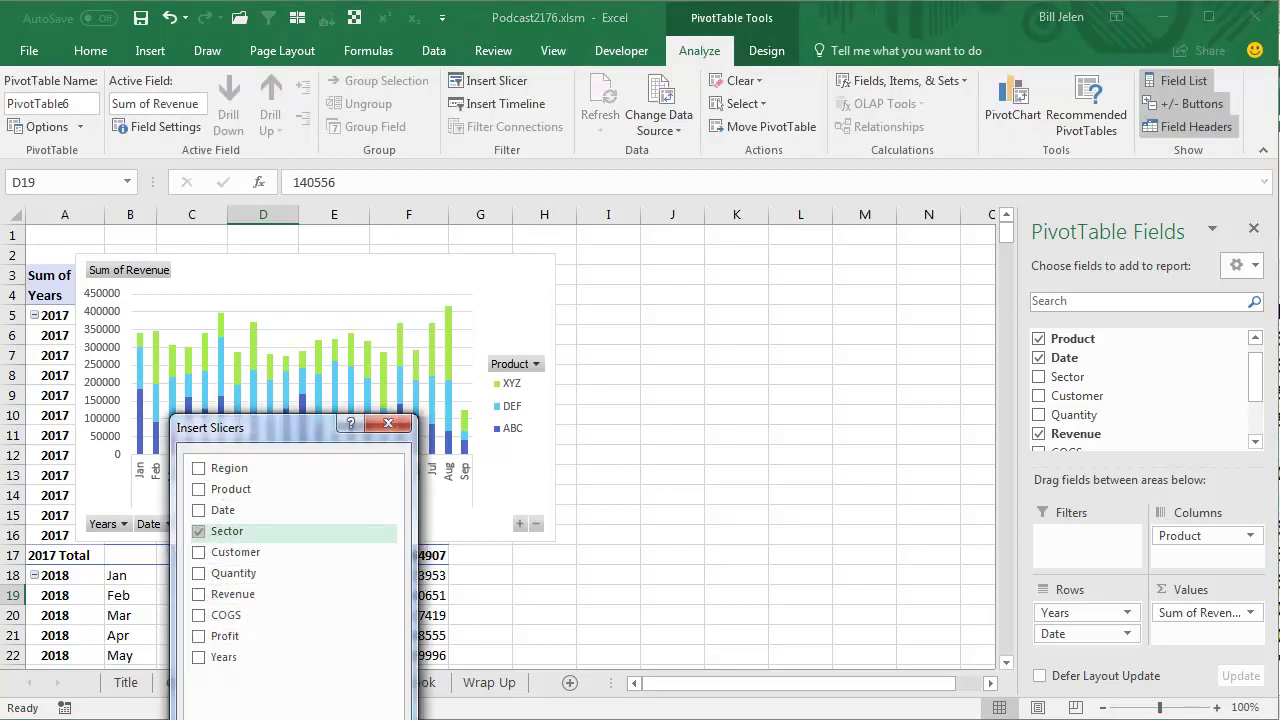
key("Return")
mouse_move(486, 334)
left_mouse_down()
mouse_move(684, 310)
mouse_move(934, 248)
left_mouse_up()
- Filter by Healthcare, Financial and Communications sectors, finishing on Retail
left_click(849, 381)
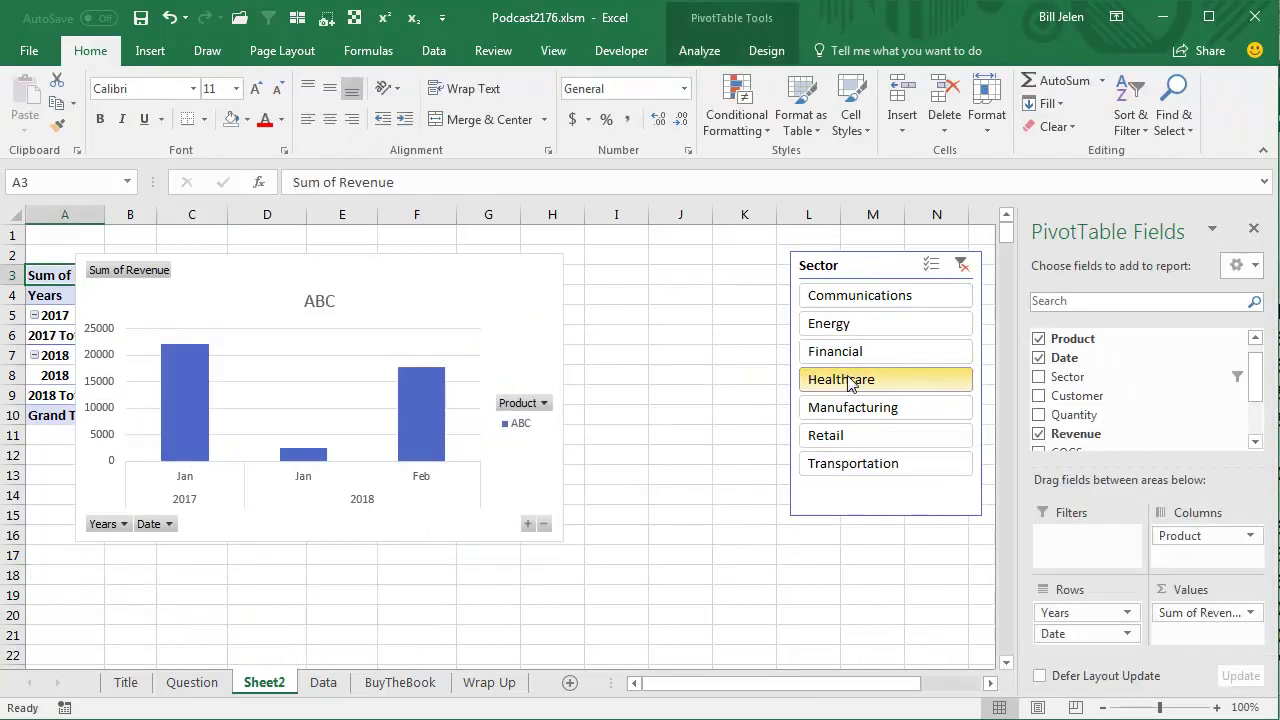
left_click(846, 352)
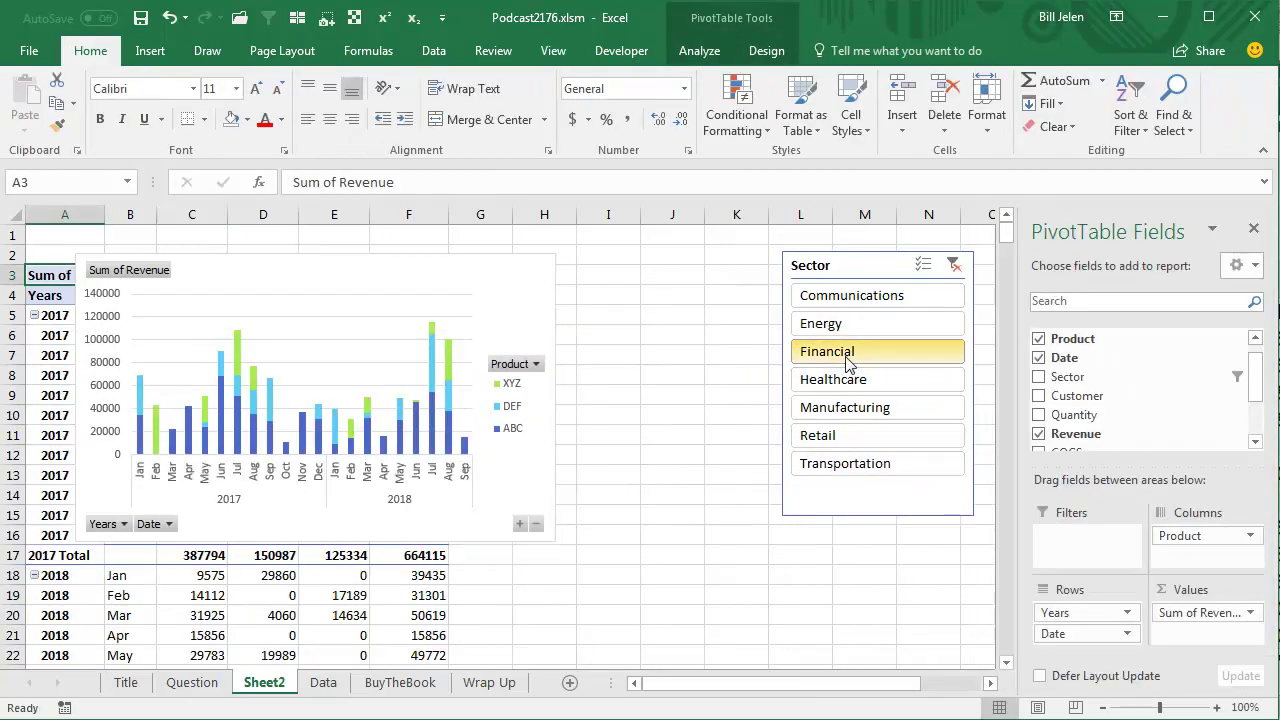
left_click(849, 296)
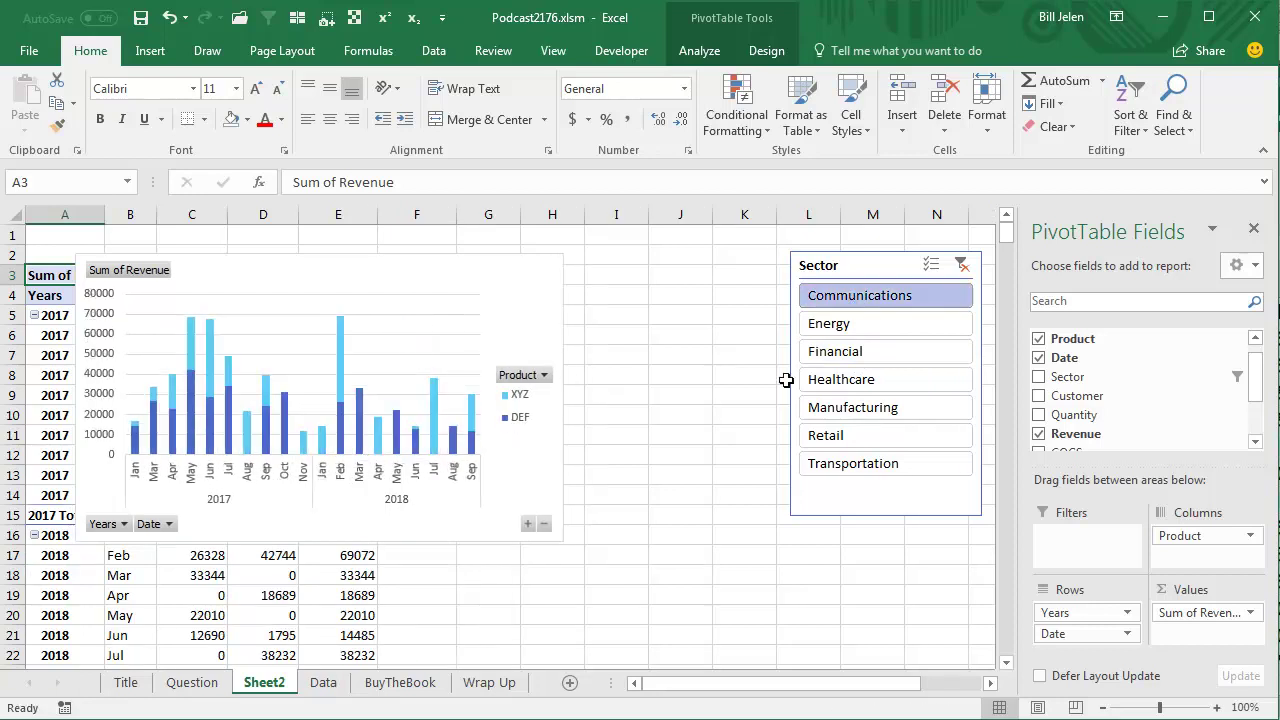
left_click(833, 435)
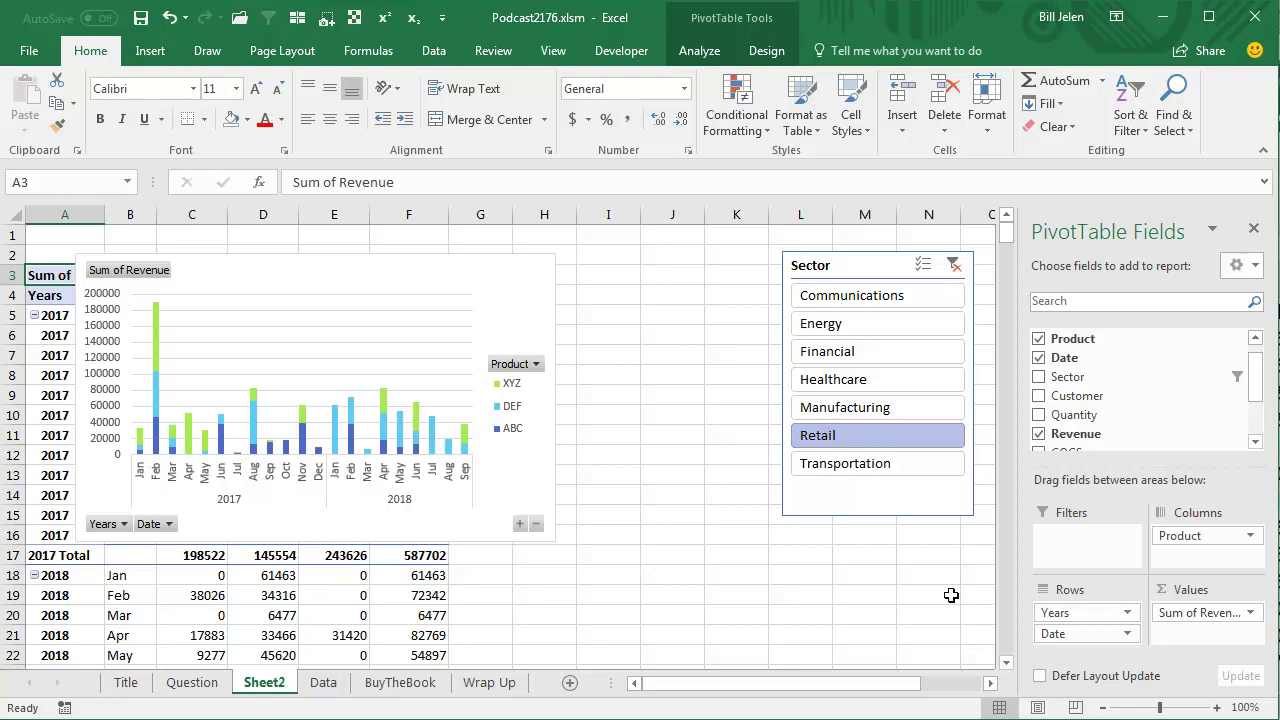
- Replace Years and Date in Rows with Region then Sector, and nudge the slicer closer
left_click_drag(1060, 612, 1150, 395)
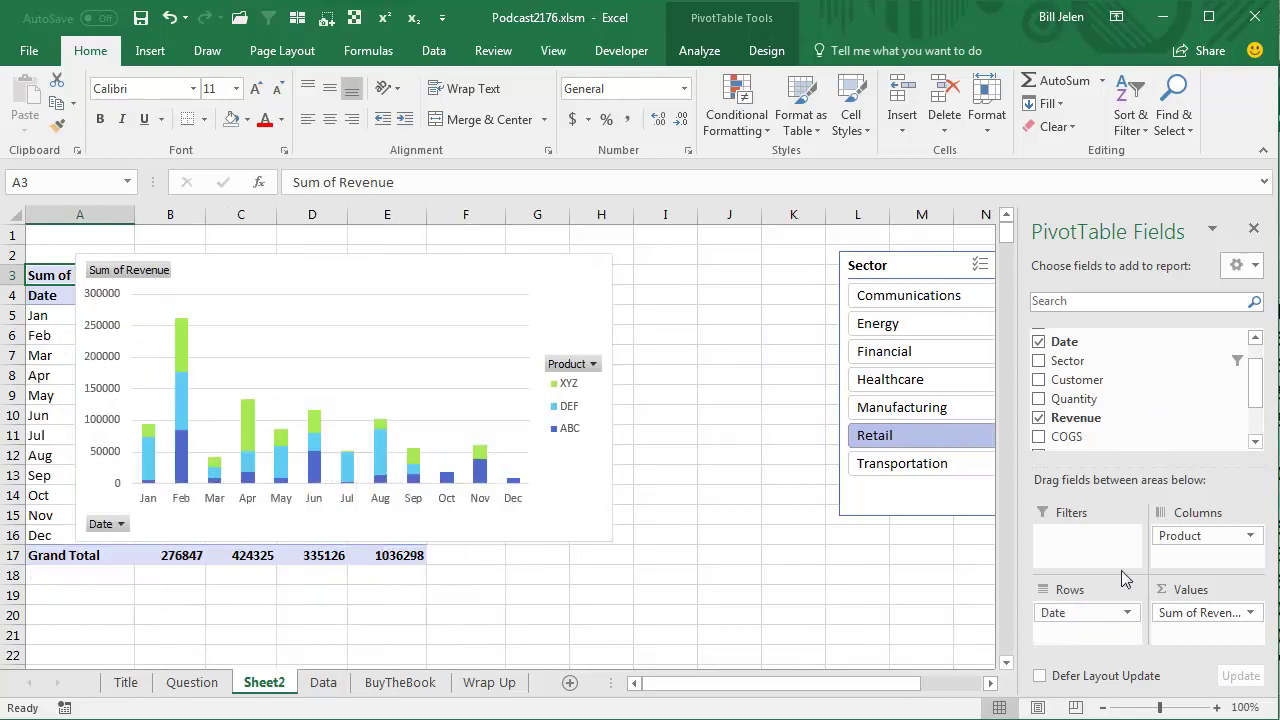
left_click_drag(1090, 612, 1193, 386)
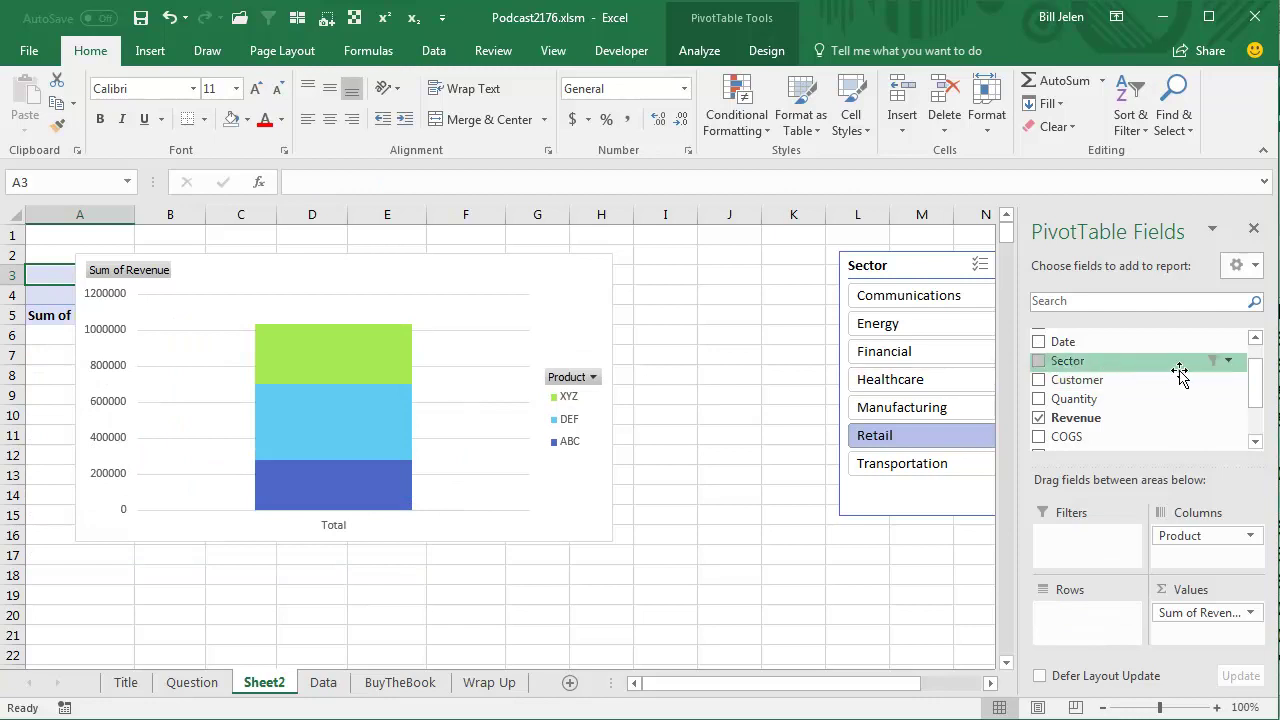
scroll(1257, 371, "up", 1)
left_click_drag(1078, 342, 1086, 622)
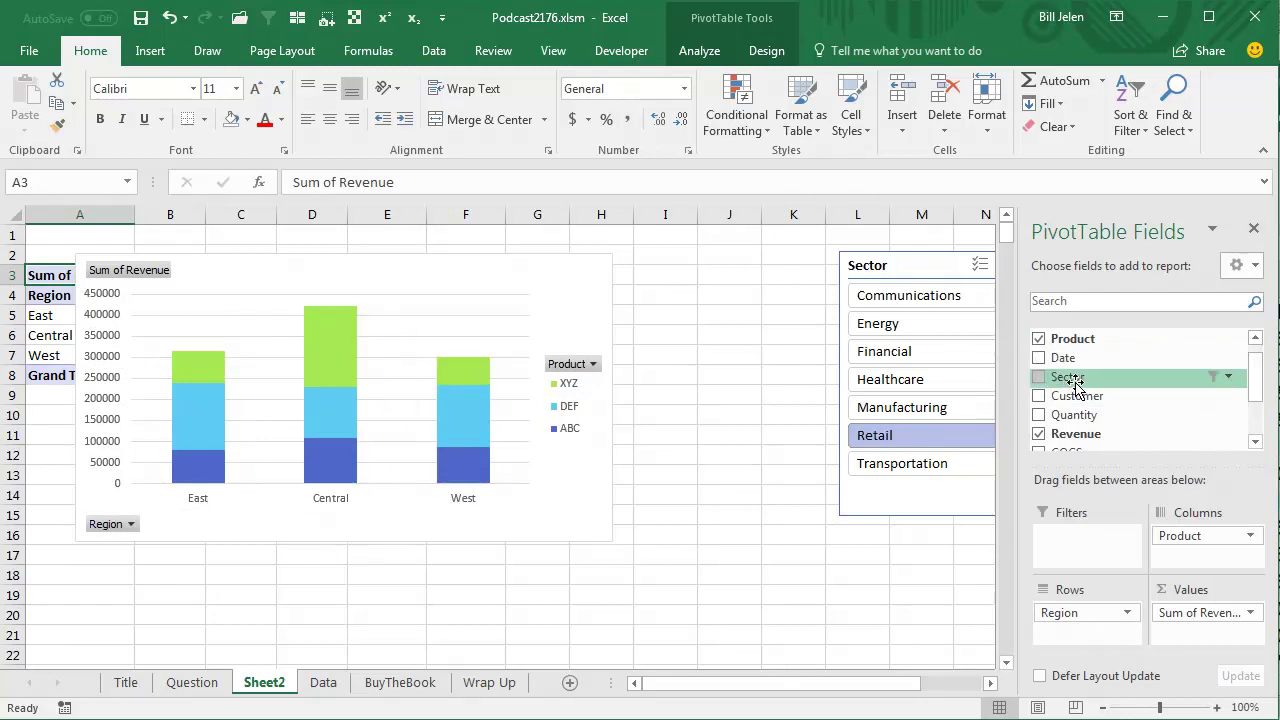
left_click_drag(1076, 385, 1063, 634)
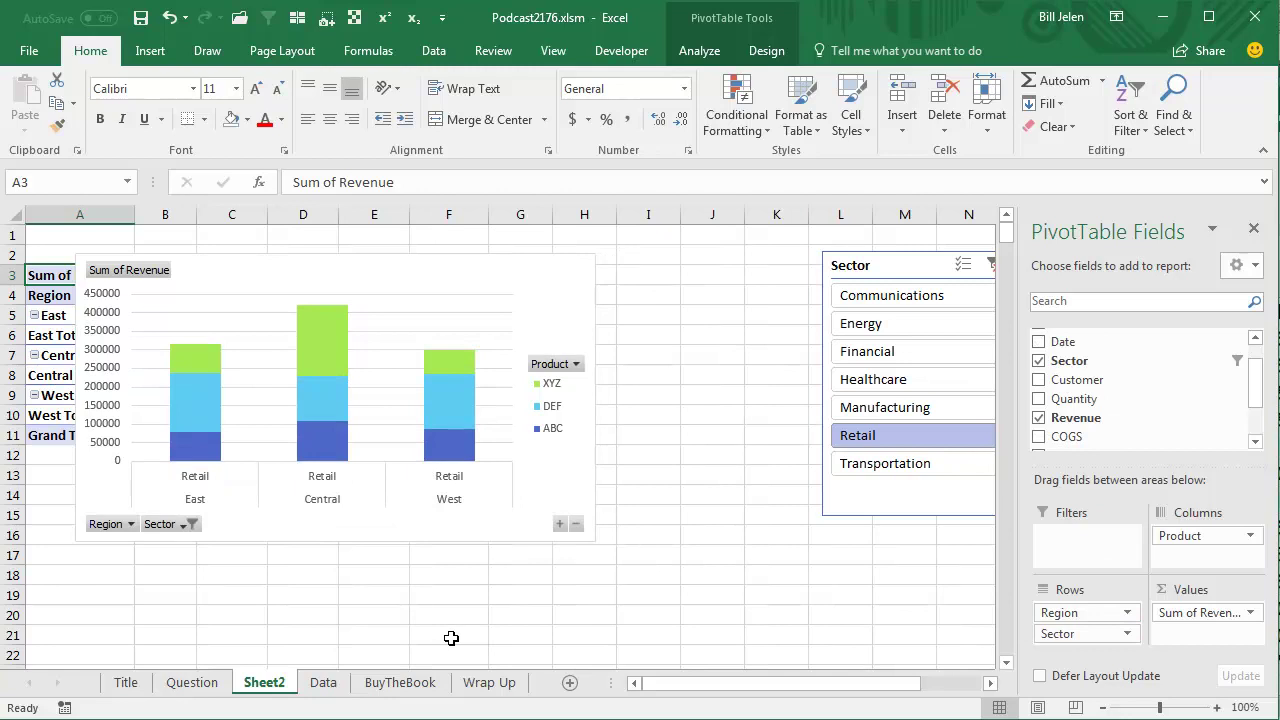
left_click_drag(859, 258, 801, 252)
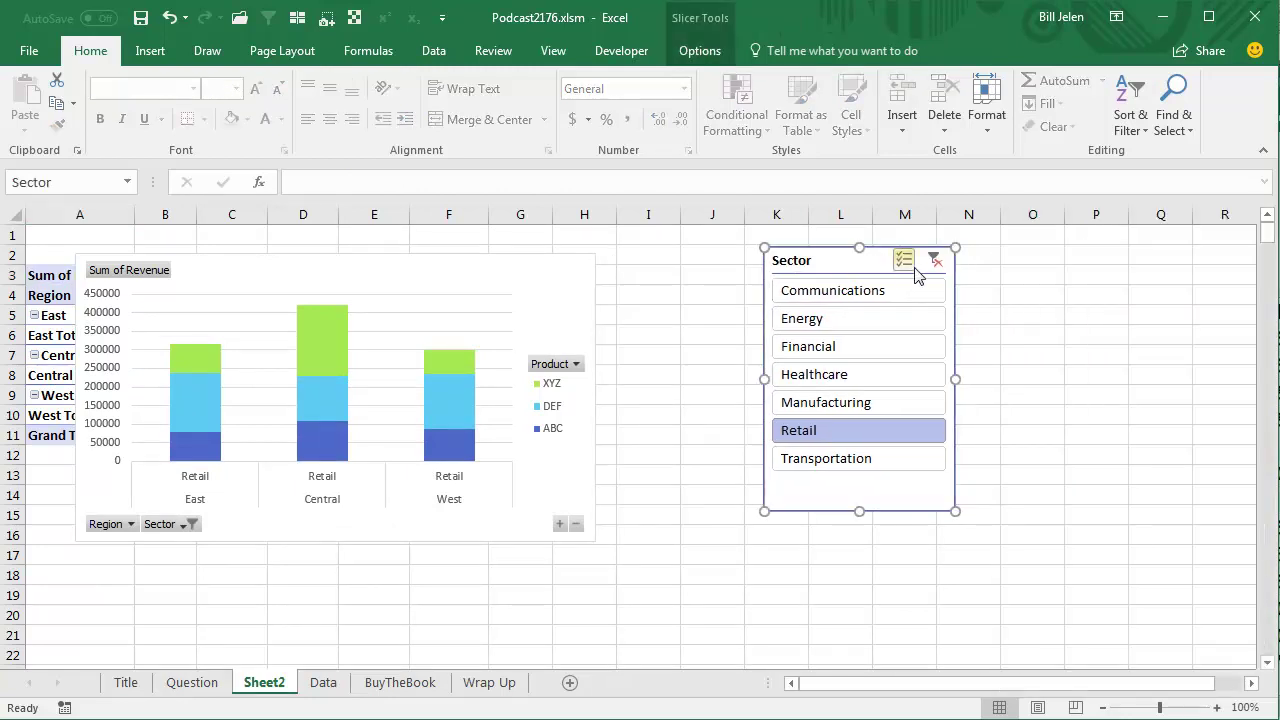
- Clear the Sector slicer filter so all seven sectors appear under each region
left_click(934, 260)
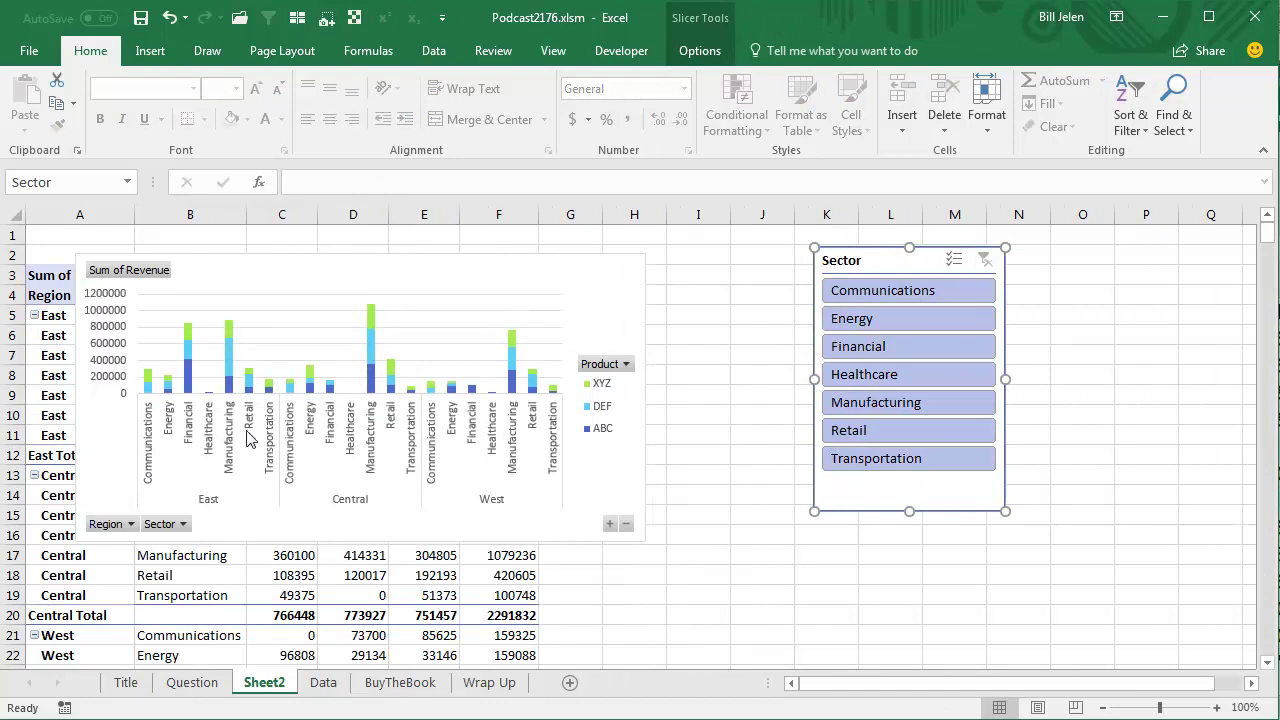
left_click(300, 558)
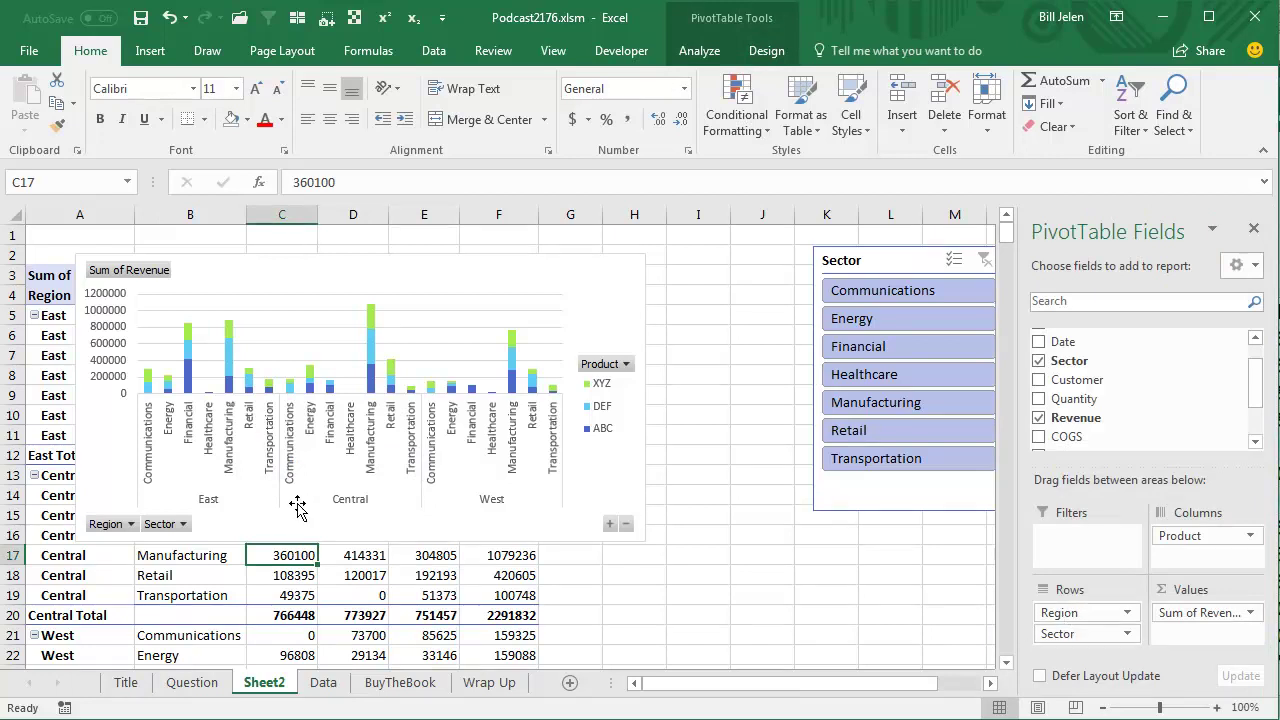
- Try Sector above Region, restore Region first, then go to the BuyTheBook sheet
left_click_drag(1057, 637, 1062, 606)
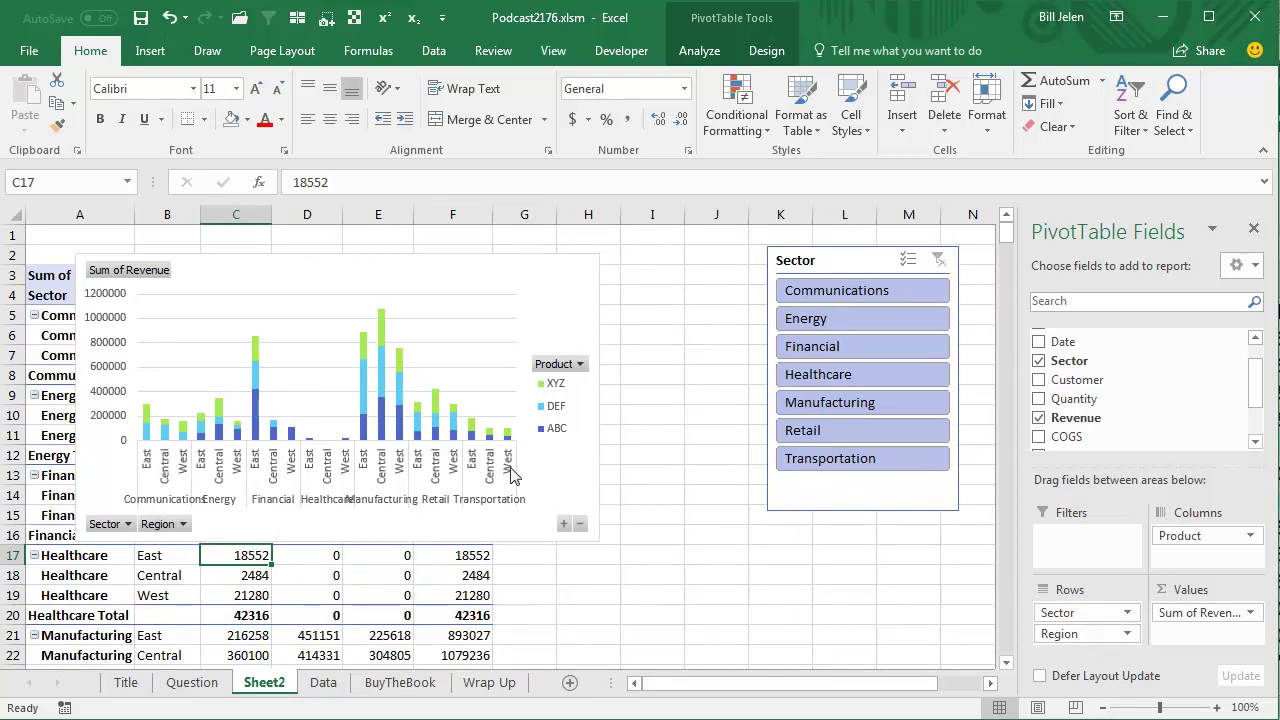
left_click_drag(1055, 634, 1083, 610)
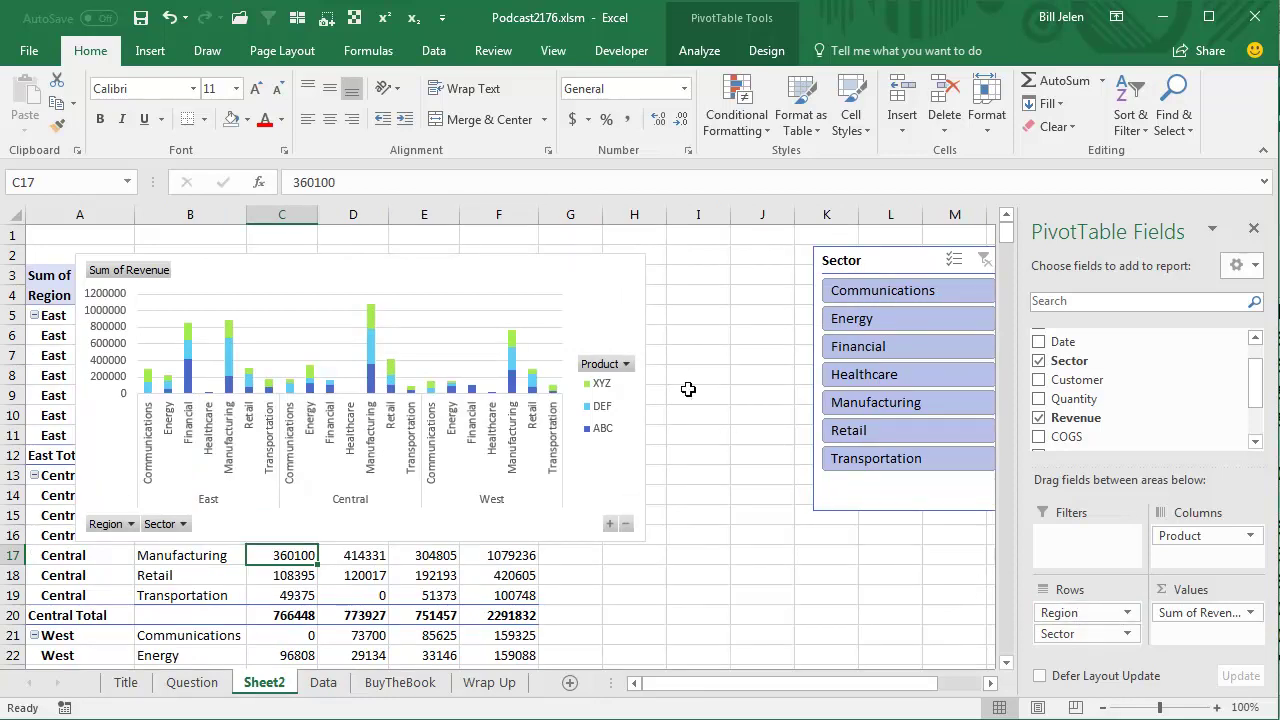
left_click(588, 279)
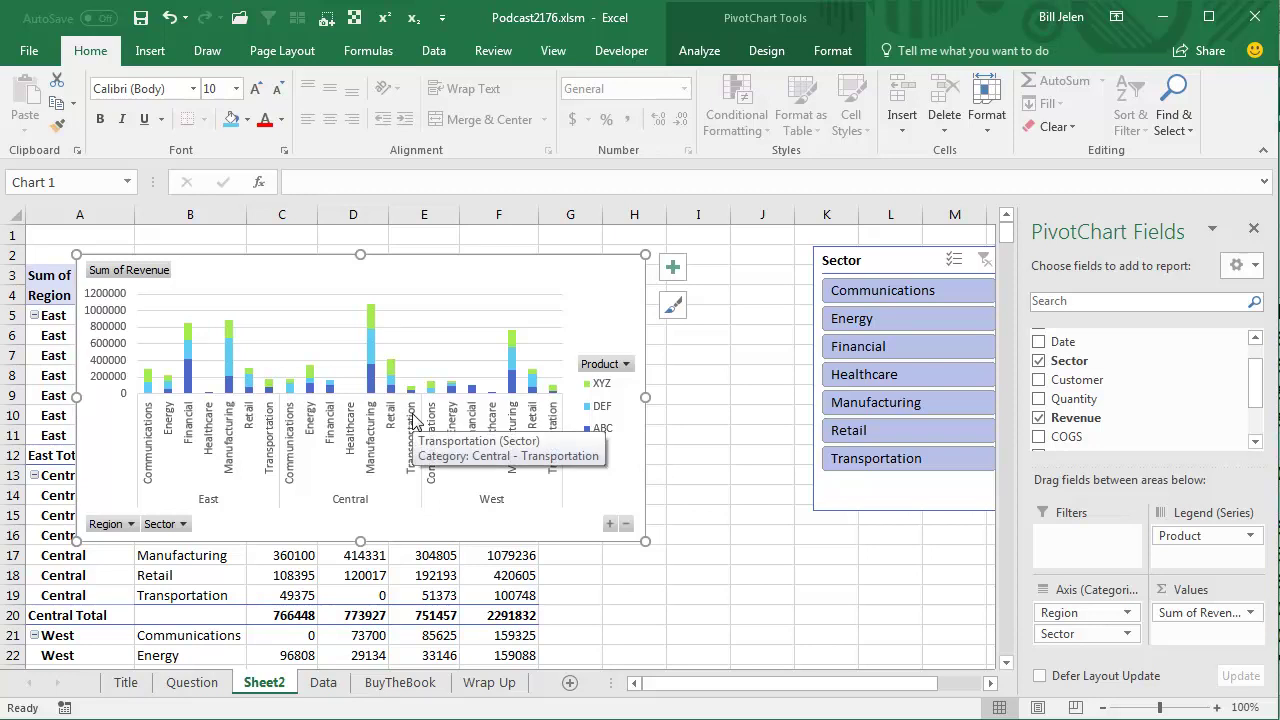
left_click(403, 684)
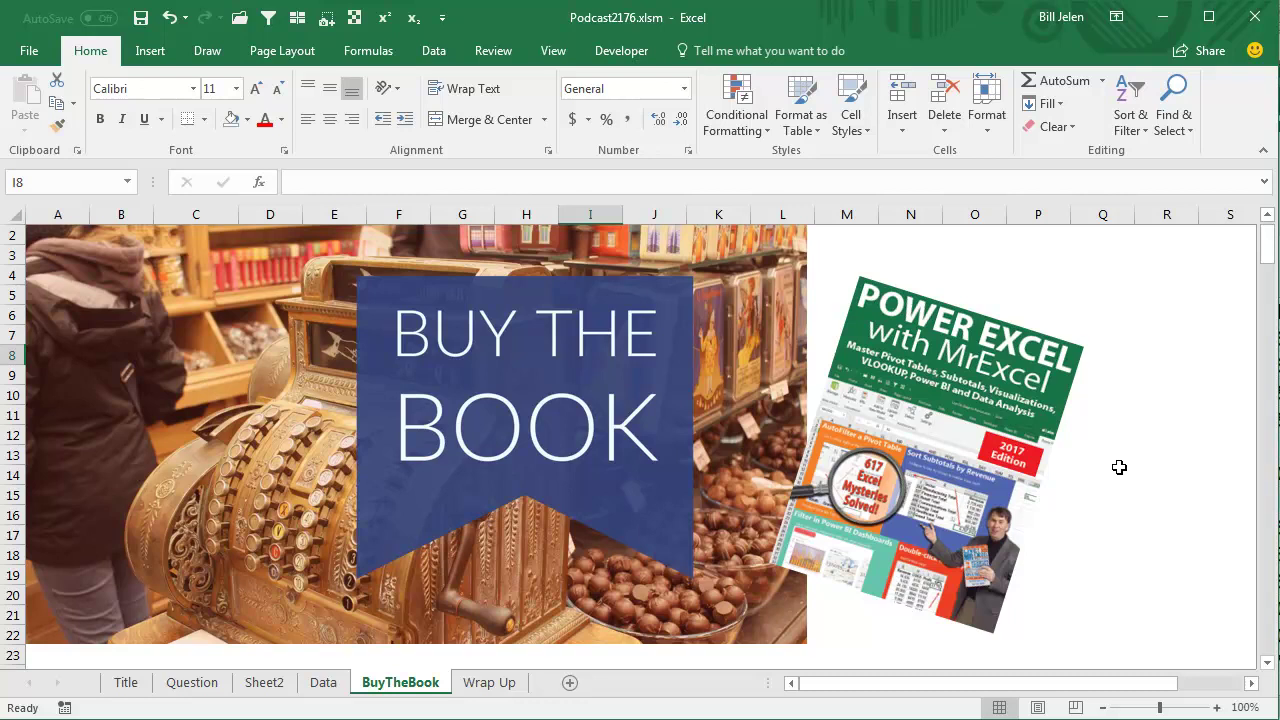
- Show the Wrap Up sheet listing the episode's three topics, ending with pivot chart creation
left_click(487, 683)
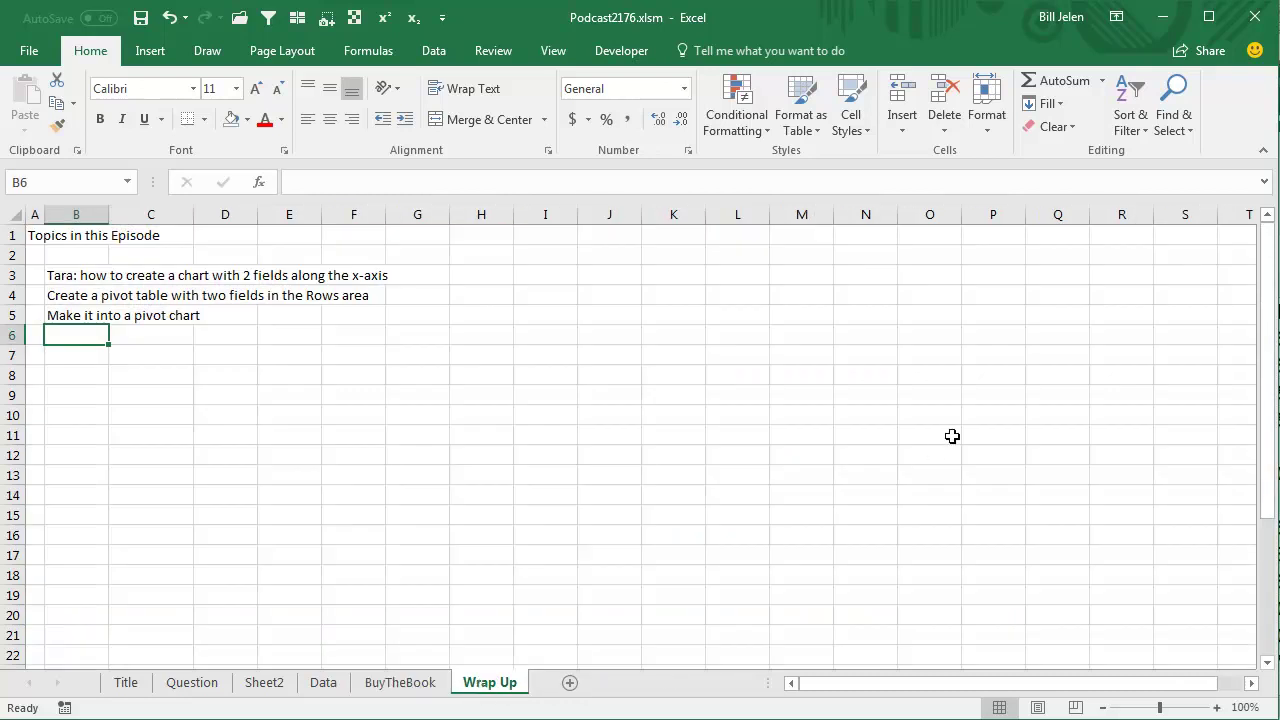